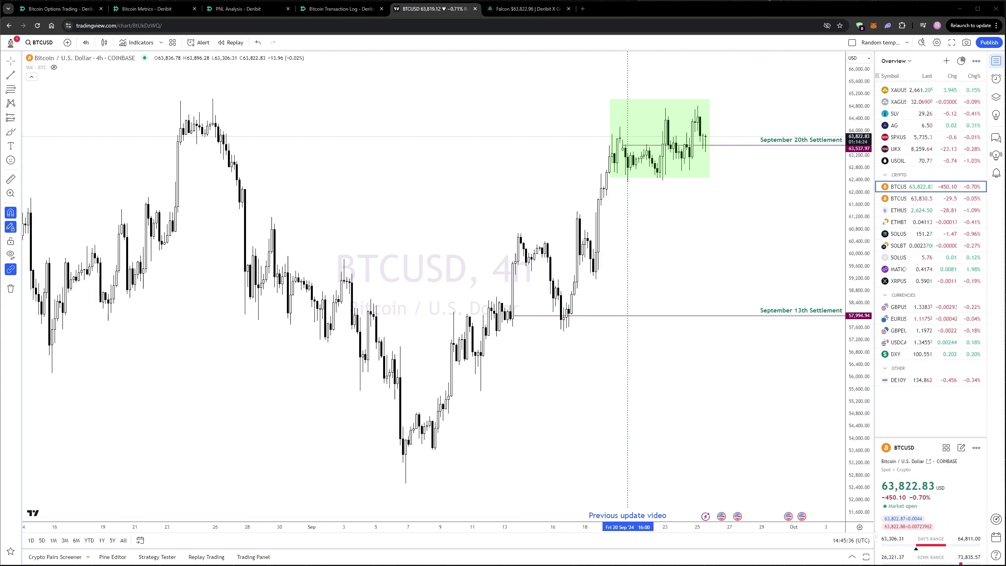
# Switch to the Deribit options page and review the open BTC option positions and account summary
pyautogui.hotkey('ctrl', '1')
pyautogui.moveTo(747, 46)
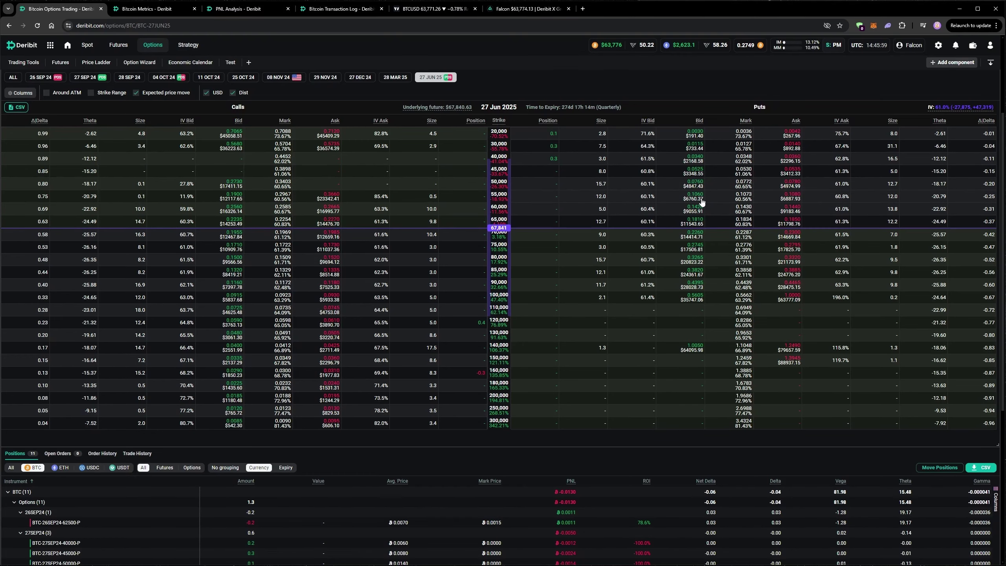
pyautogui.scroll(-5, 702, 202)
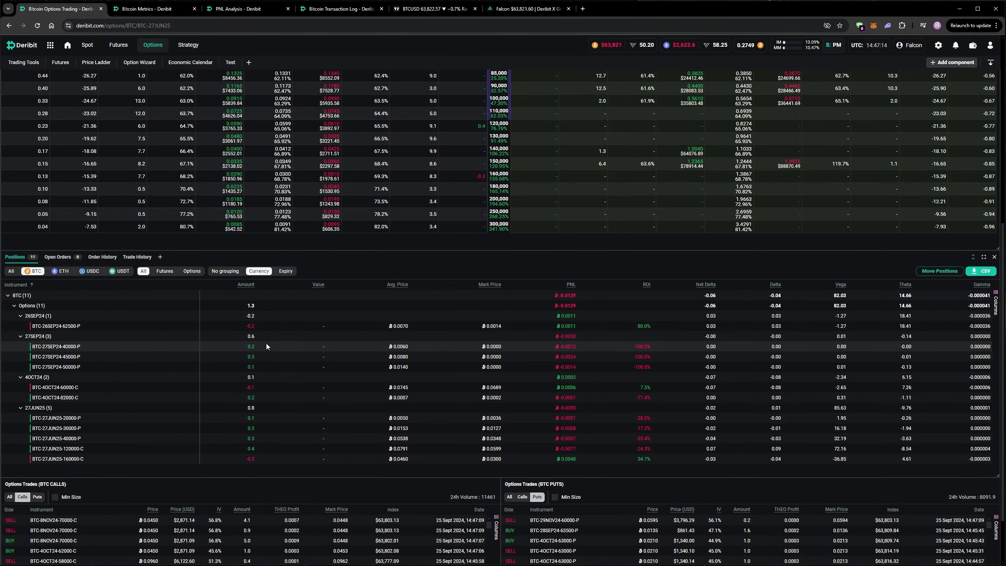
pyautogui.scroll(8, 305, 341)
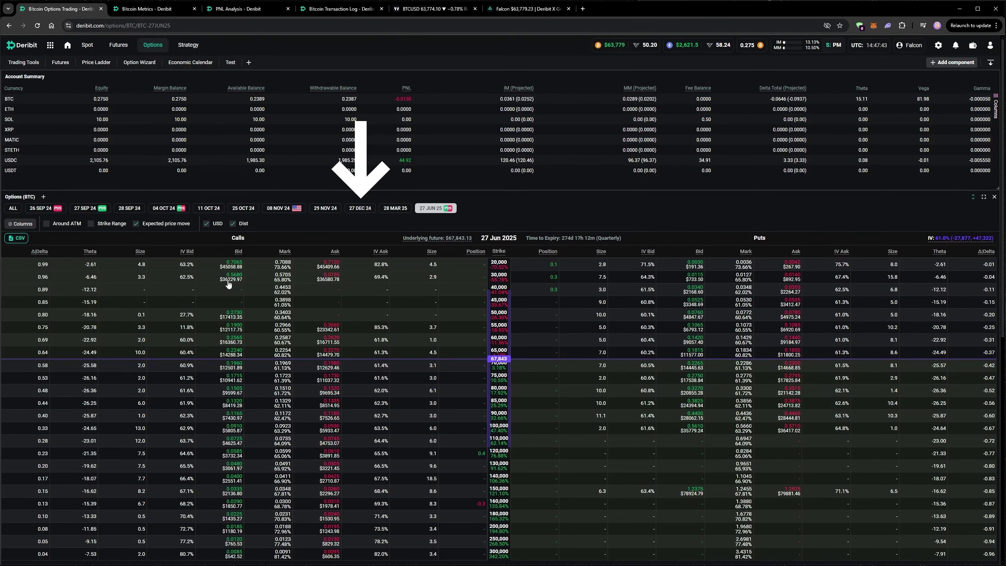
# Show the 27 SEP 24 option chain and open the order form for the 63,000 put
pyautogui.click(89, 208)
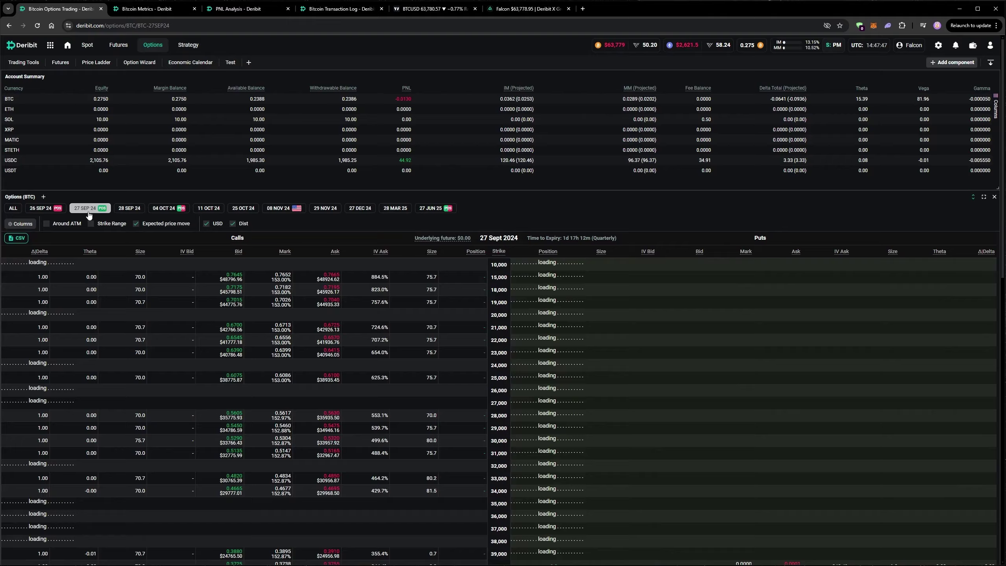
pyautogui.scroll(-10, 570, 429)
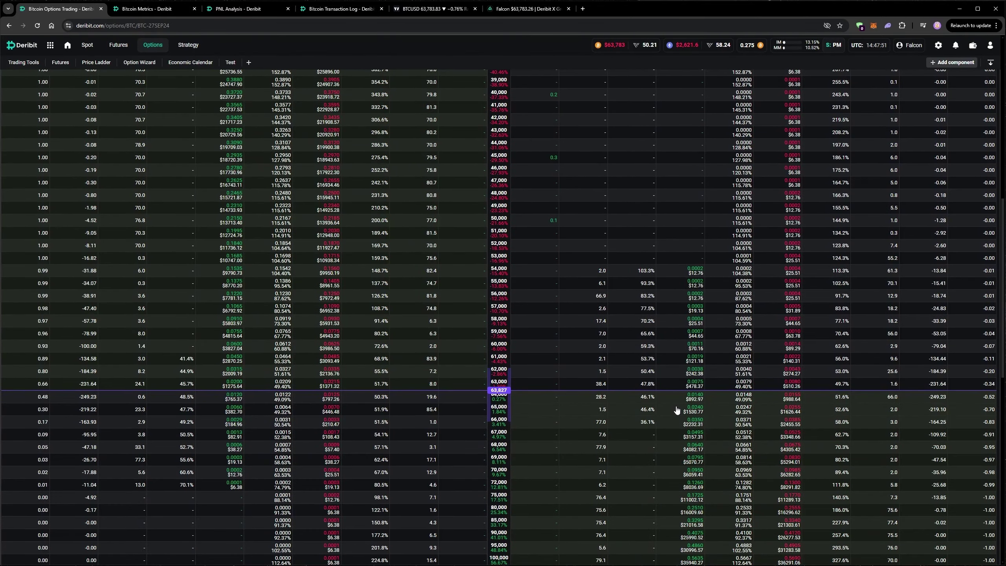
pyautogui.click(747, 386)
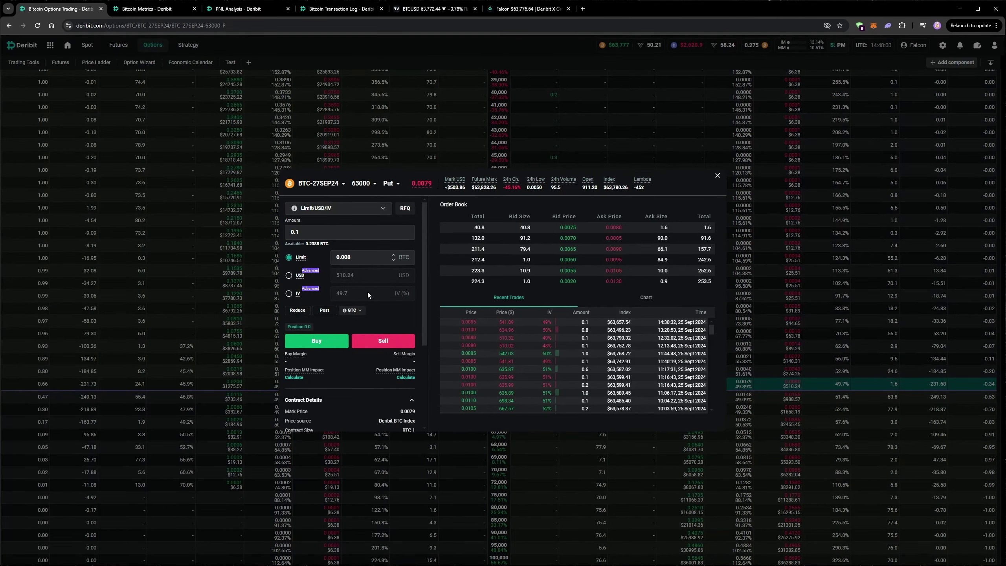
pyautogui.click(331, 234)
pyautogui.press('BackSpace')
pyautogui.write('2')
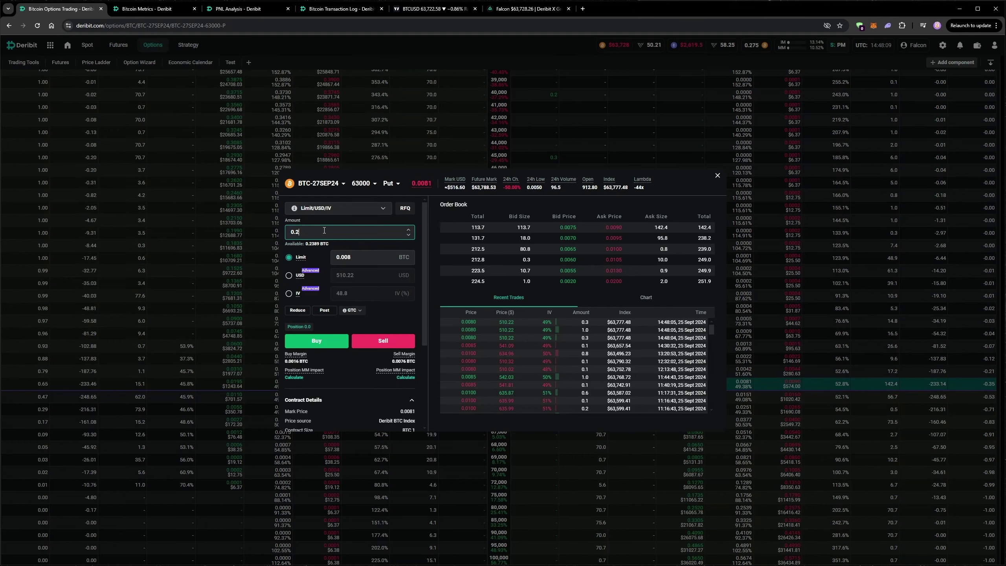
pyautogui.press('BackSpace')
pyautogui.write('1')
pyautogui.click(390, 338)
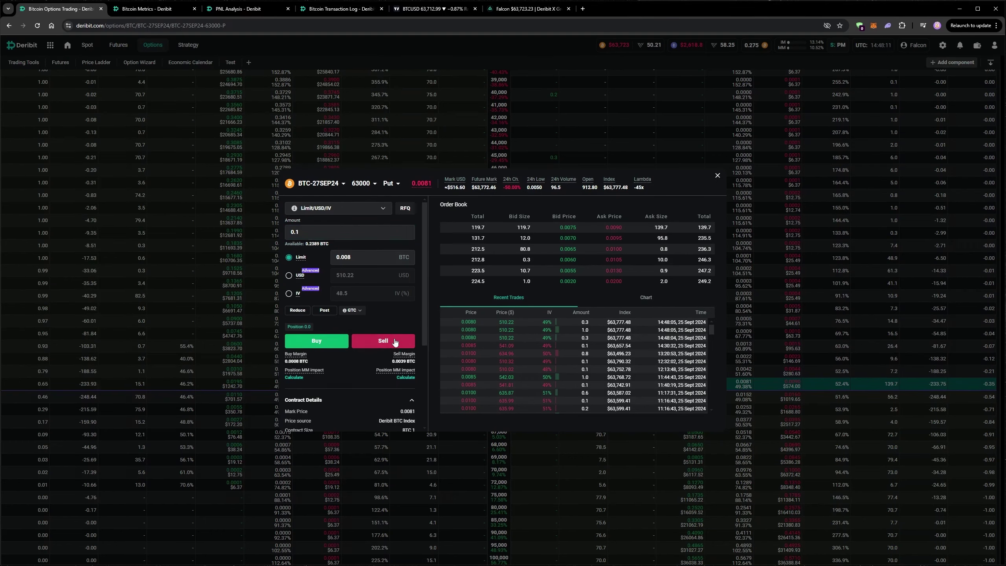
pyautogui.click(534, 348)
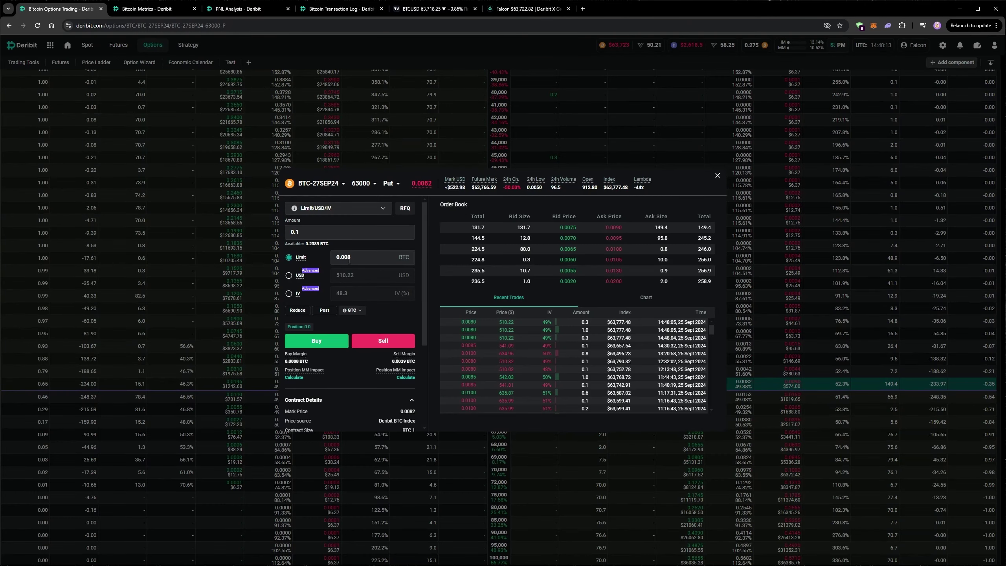
# Place a limit sell order for 0.1 of the 27 SEP 24 63,000 put at 0.0085 BTC and close the order form
pyautogui.click(363, 258)
pyautogui.write('5')
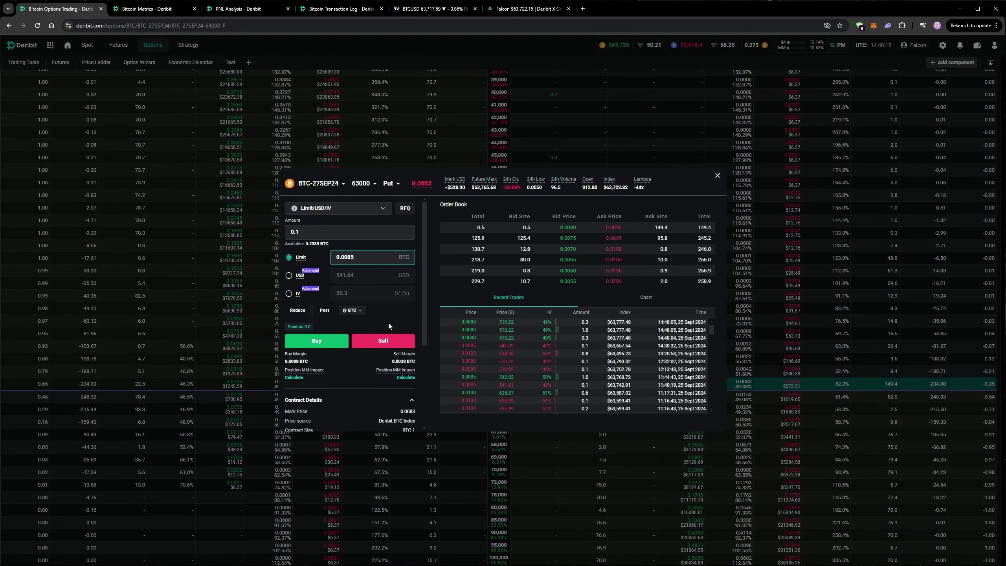
pyautogui.click(386, 340)
pyautogui.click(577, 344)
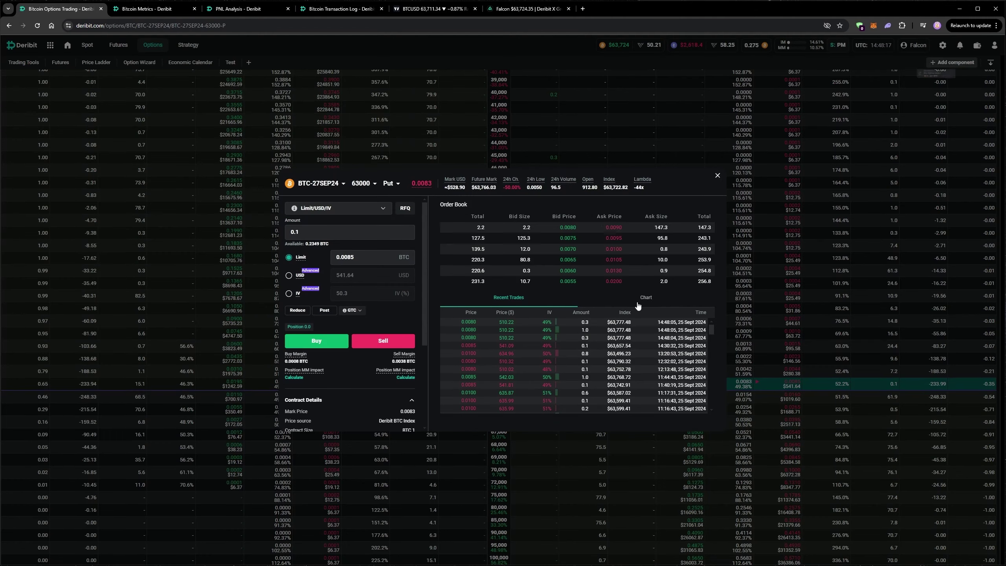
pyautogui.click(717, 177)
# Place a limit sell order for 0.1 of the 27 SEP 24 62,000 put at 0.0042 BTC and close the order form
pyautogui.click(756, 372)
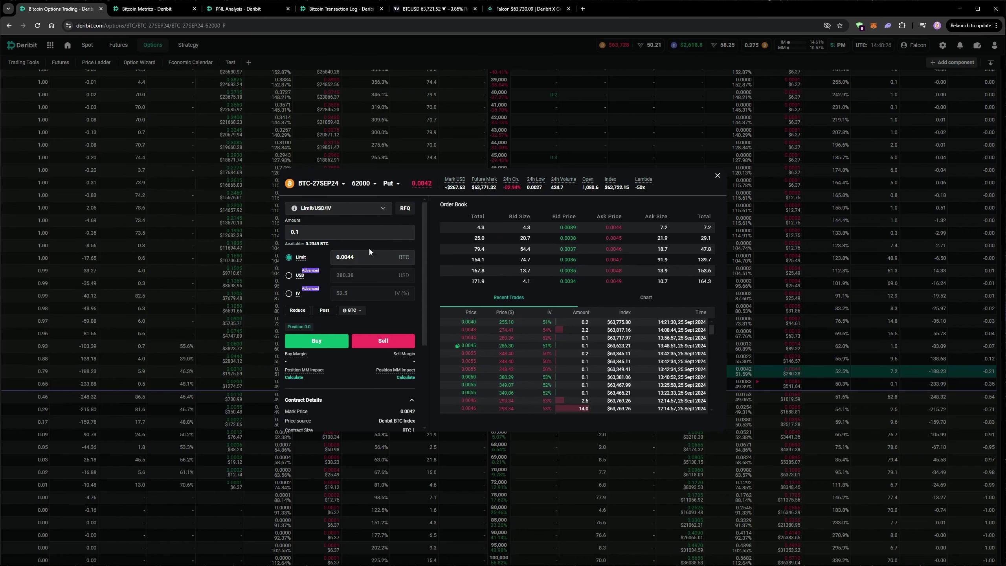
pyautogui.click(368, 260)
pyautogui.press('BackSpace')
pyautogui.write('2')
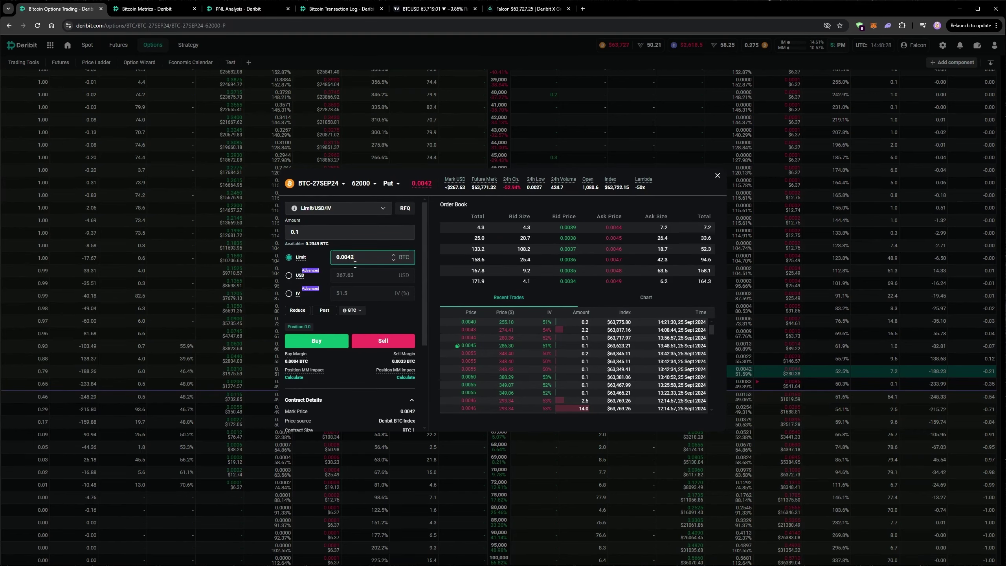
pyautogui.click(383, 340)
pyautogui.click(577, 346)
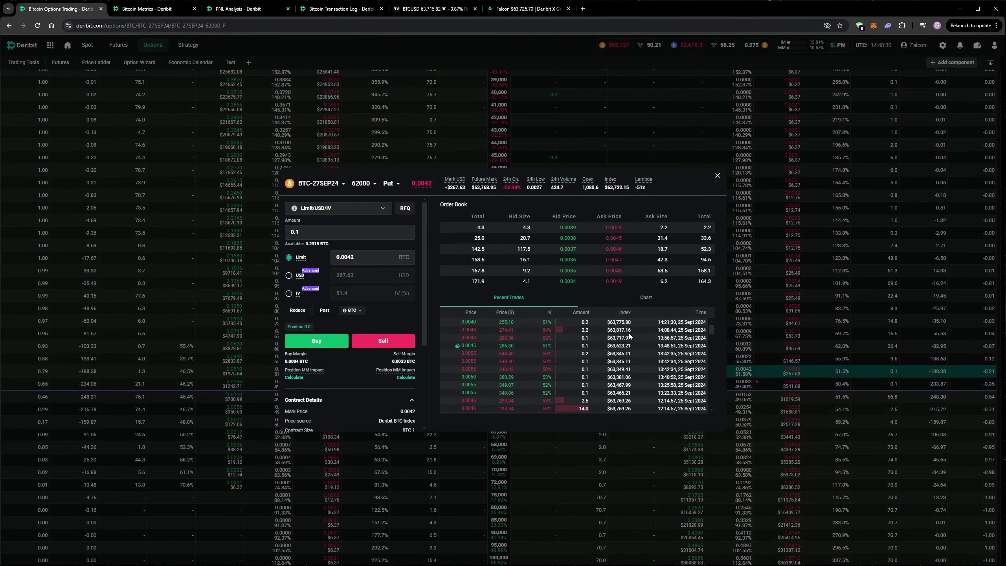
pyautogui.click(718, 175)
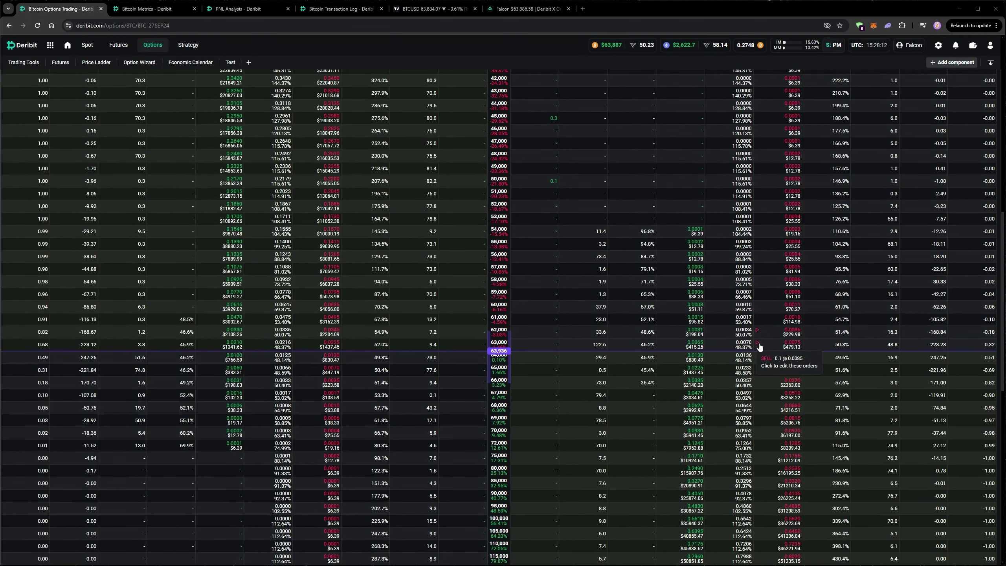
# Cancel the open sell orders on the 27 SEP 24 62,000 and 63,000 puts
pyautogui.click(758, 331)
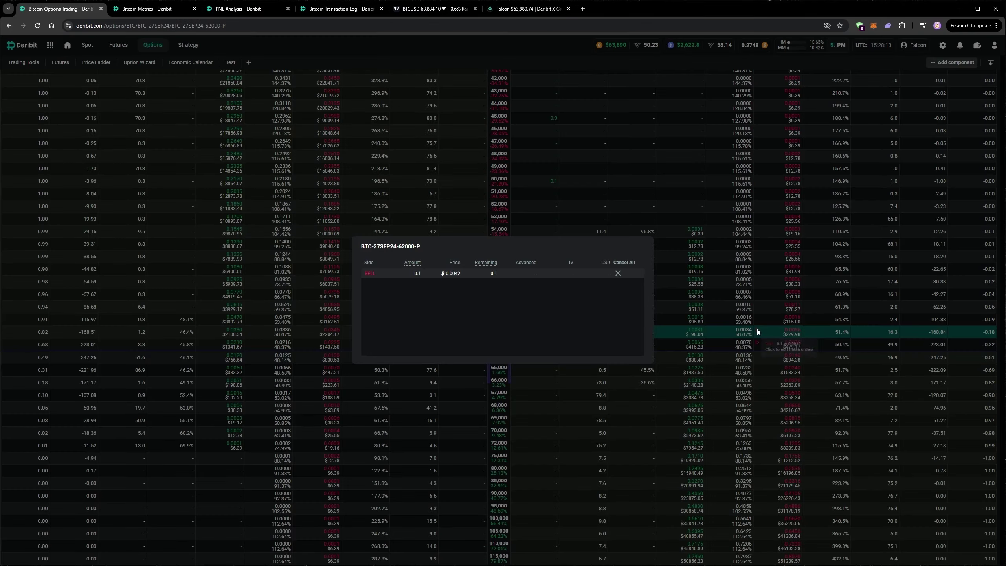
pyautogui.click(618, 273)
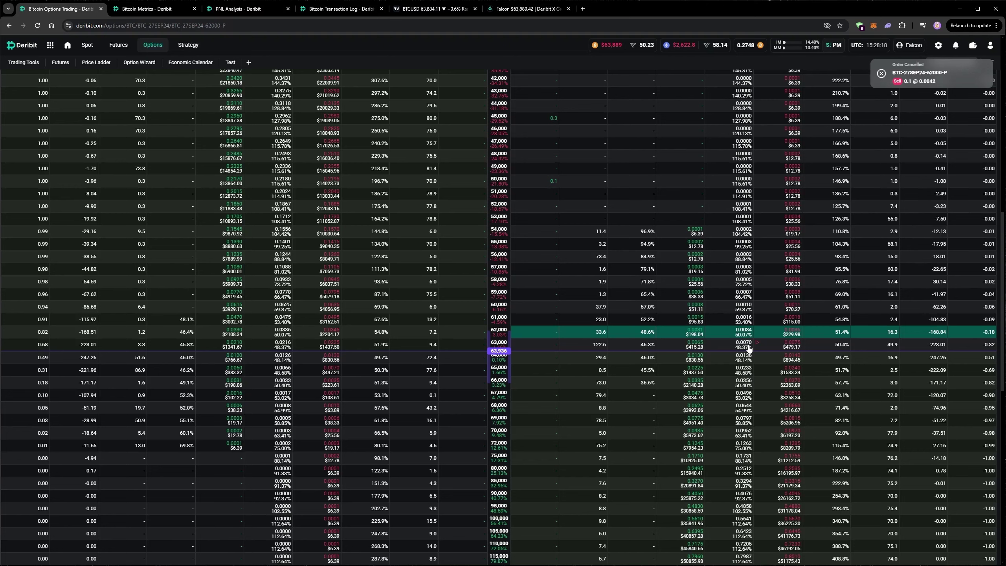
pyautogui.click(749, 345)
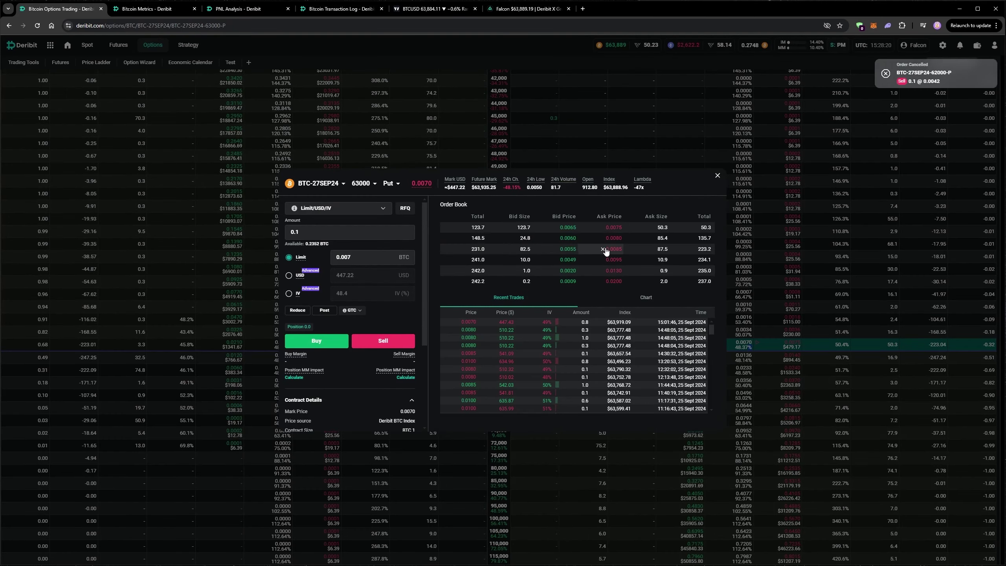
pyautogui.click(602, 250)
# Sell 0.2 of the 27 SEP 24 63,000 put with a 0.007 BTC limit order, then review the BTC positions
pyautogui.click(359, 258)
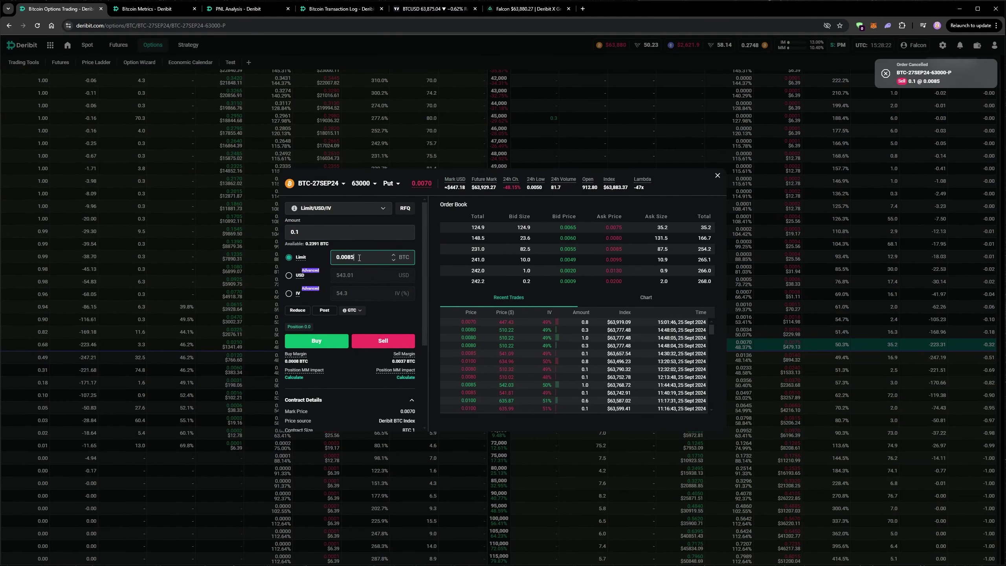
pyautogui.click(345, 237)
pyautogui.press('BackSpace')
pyautogui.write('2')
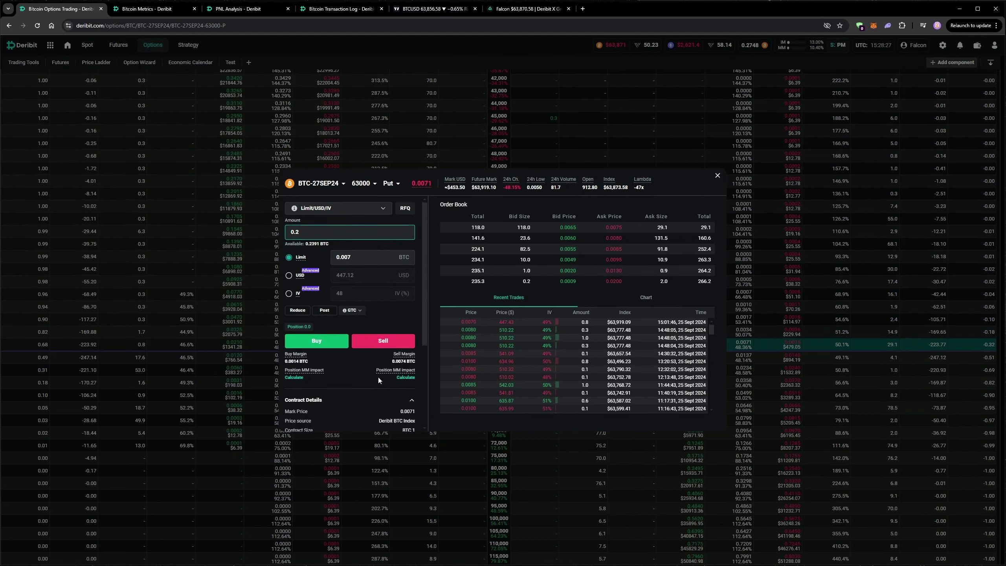
pyautogui.click(383, 341)
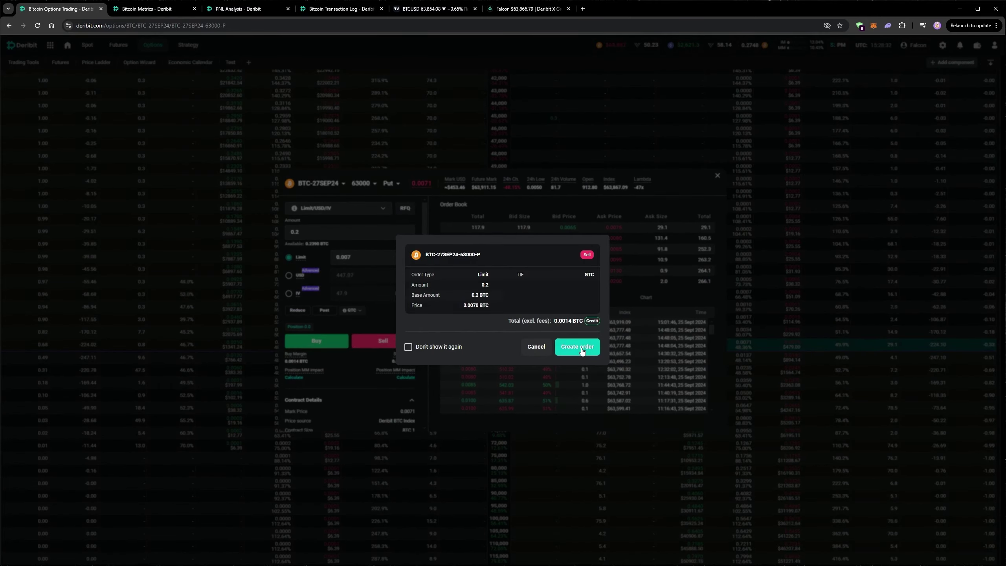
pyautogui.click(581, 349)
pyautogui.click(717, 175)
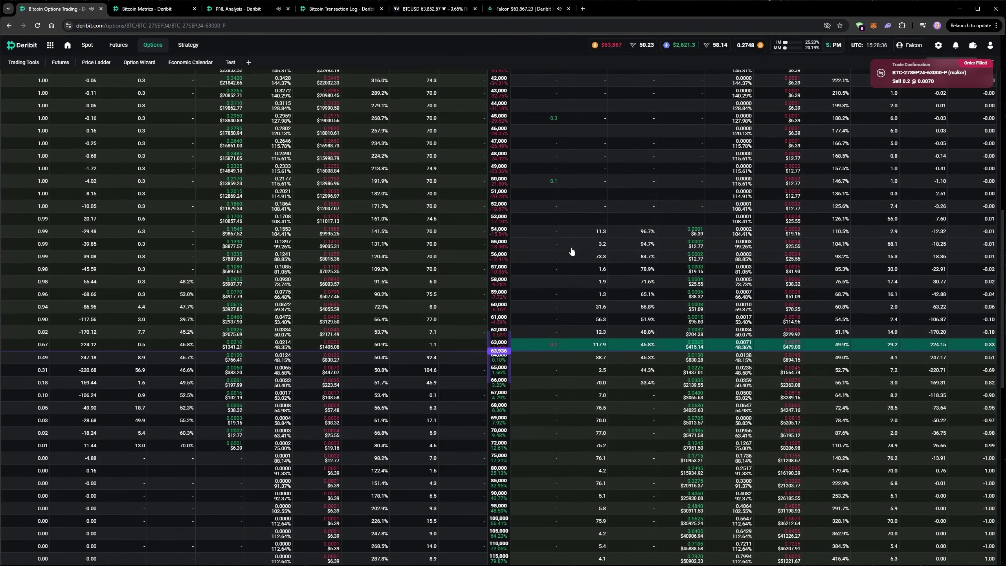
pyautogui.scroll(-10, 556, 249)
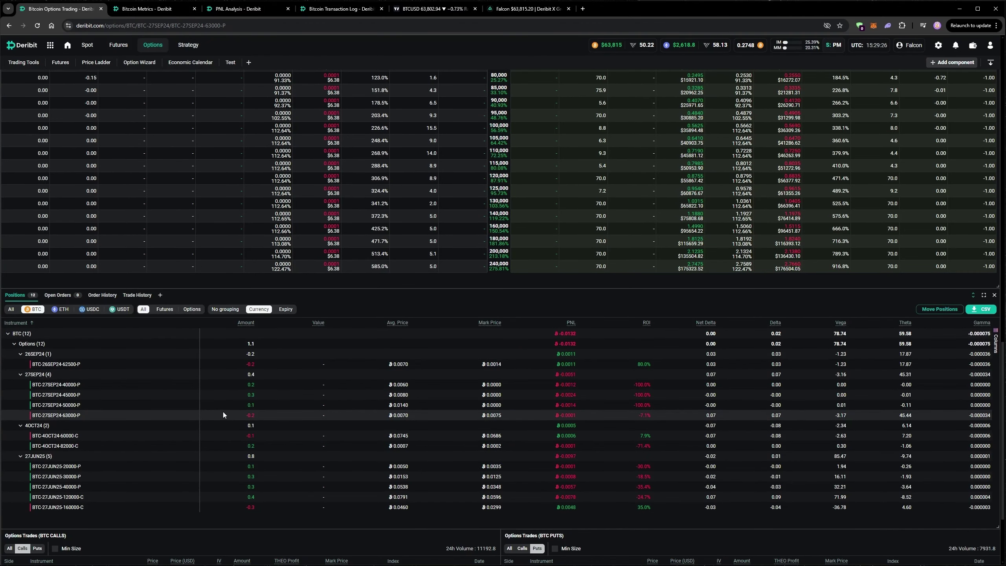